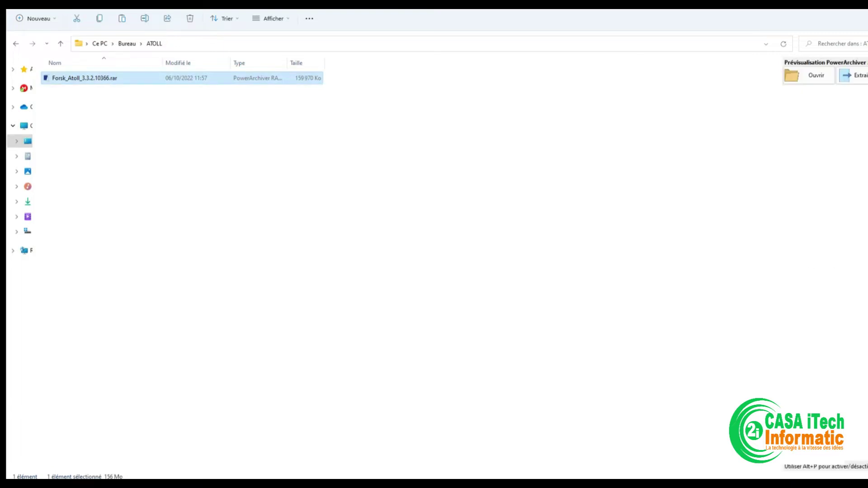
Step: Extract the Forsk_Atoll_3.3.2.10366 rar archive with WinRAR, entering the archive password
right_click(123, 79)
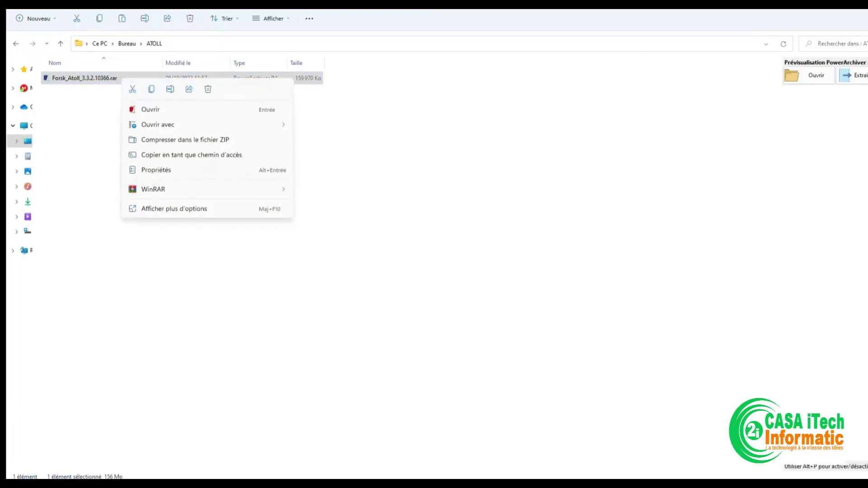
mouse_move(153, 189)
click(362, 221)
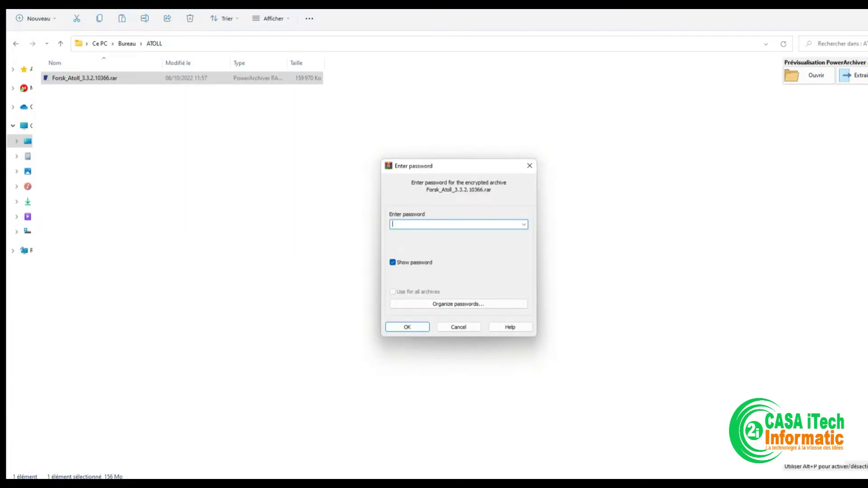
text(123)
key(Return)
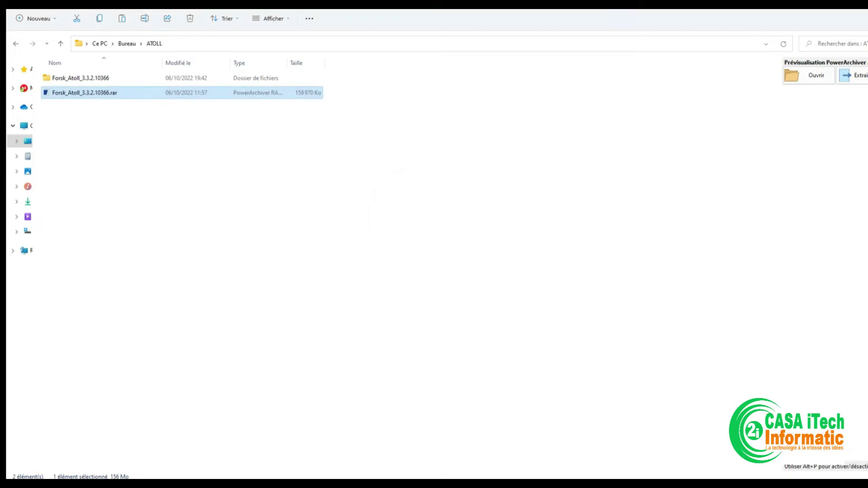
Step: Open the nested Forsk_Atoll_3.3.2.10366 folders down to the Atoll setup files
click(81, 78)
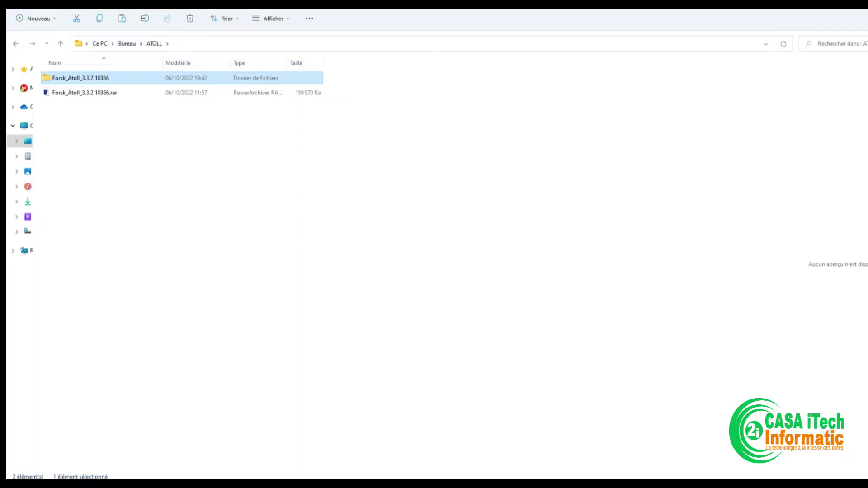
double_click(80, 78)
double_click(81, 78)
double_click(81, 78)
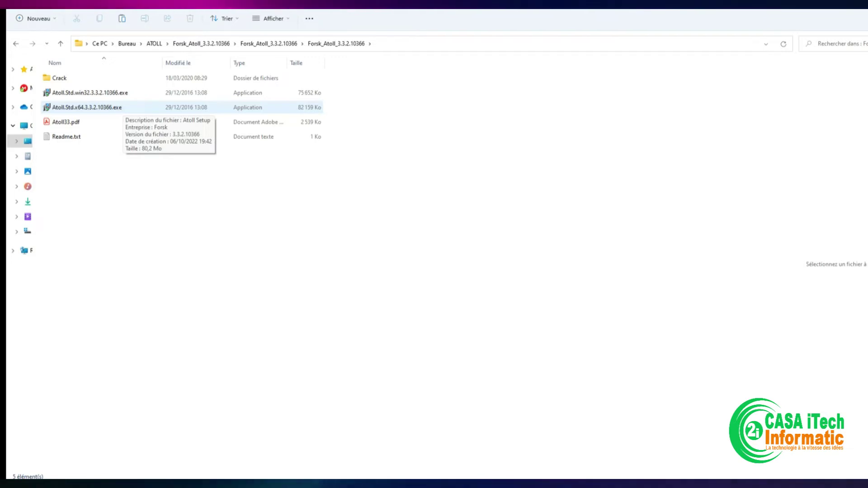
Step: Install the x64 Atoll into C:\Program Files\Forsk\Atoll with all components and Start menu folder Atoll
click(104, 107)
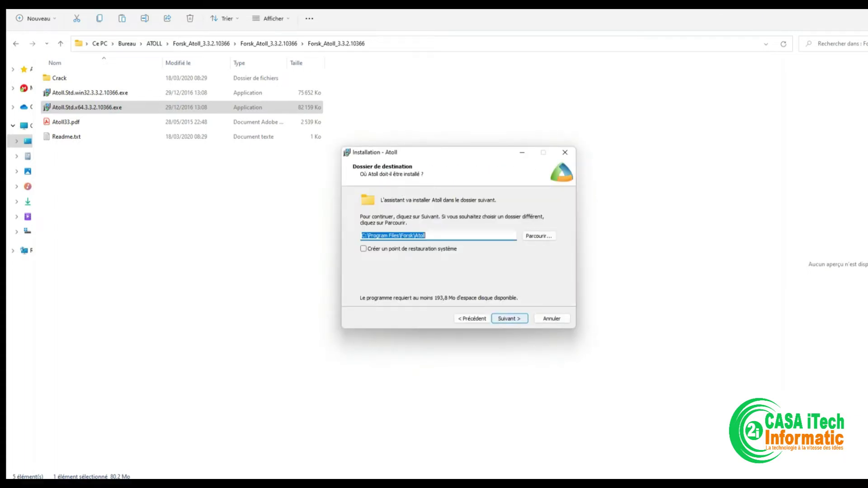
key(Return)
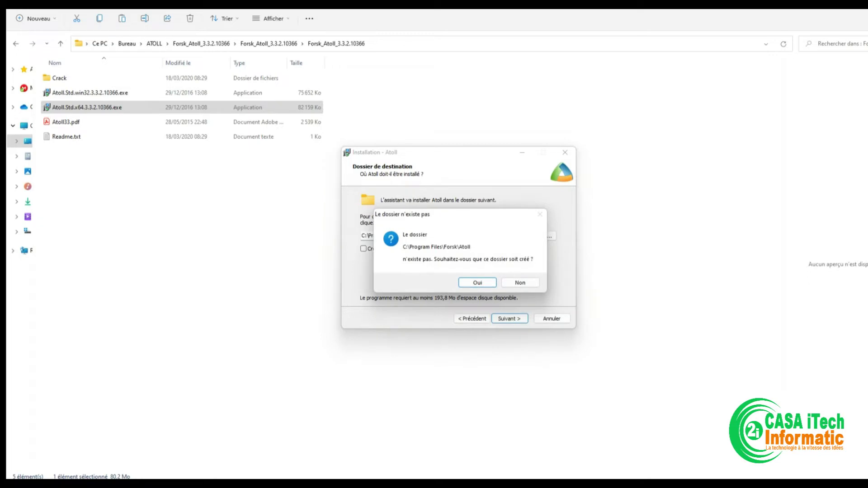
key(Return)
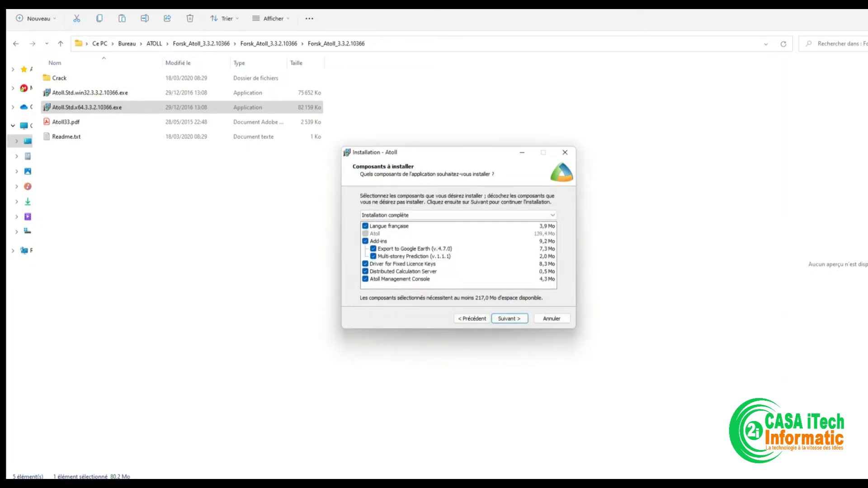
key(Return)
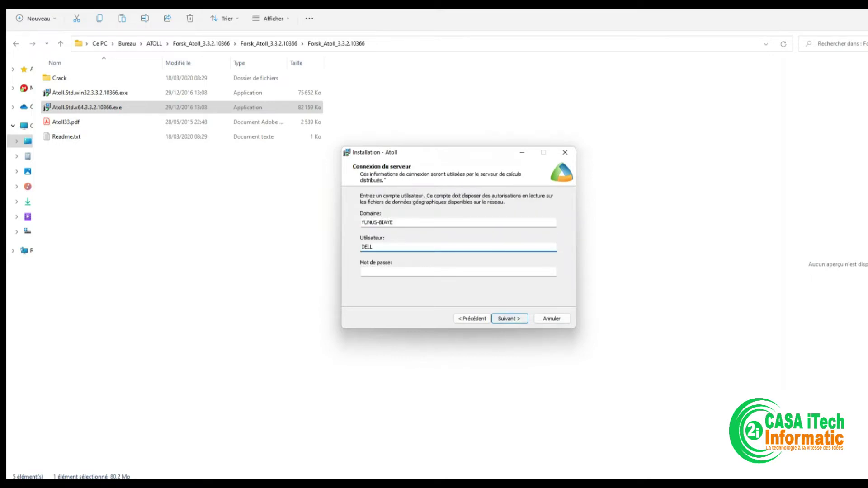
key(Return)
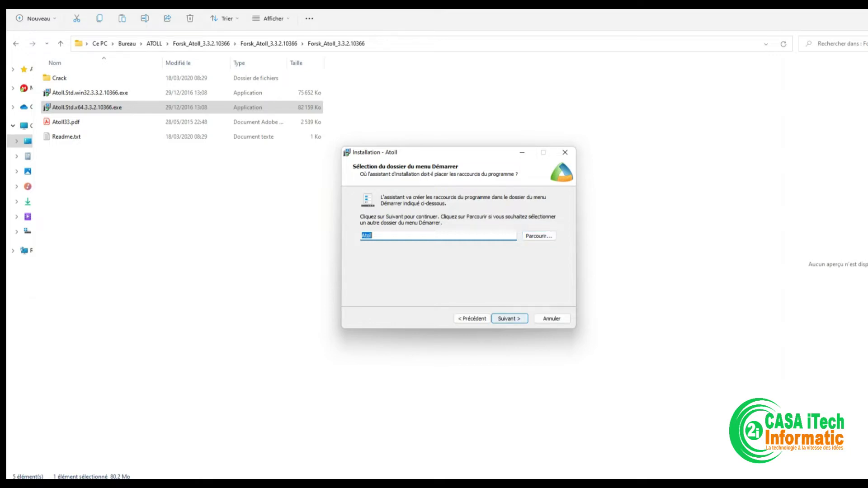
key(Return)
key(Return)
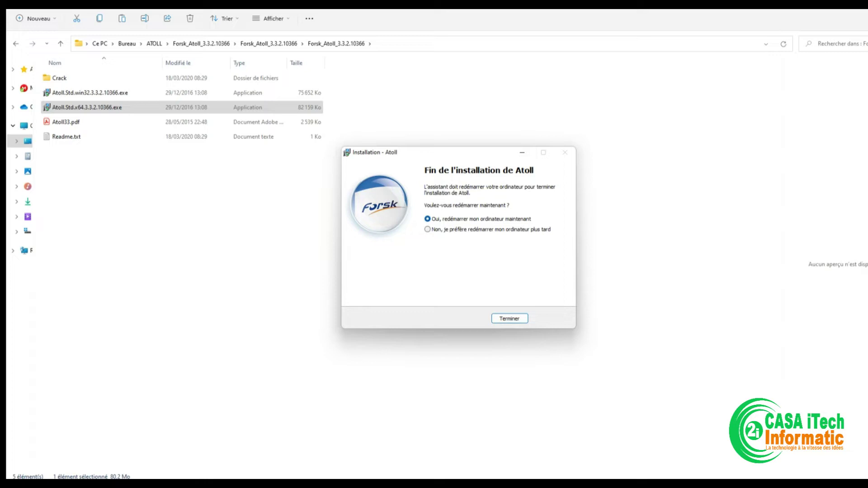
Step: Finish setup choosing to restart later, then open the Crack folder and select atoll_v332_x86_x64_patcher.exe
click(427, 229)
key(Return)
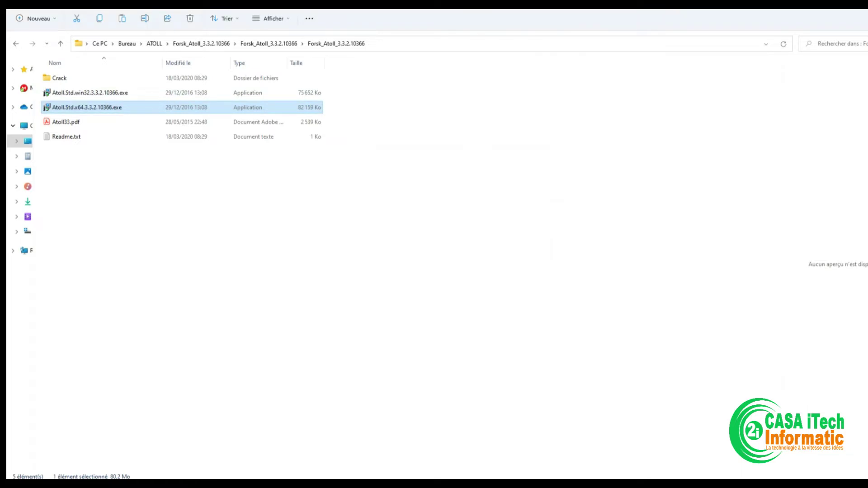
click(59, 78)
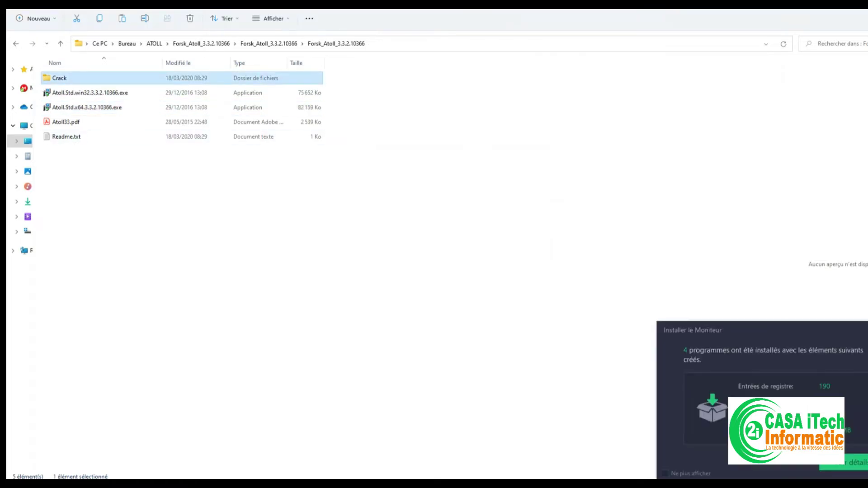
key(F2)
key(Escape)
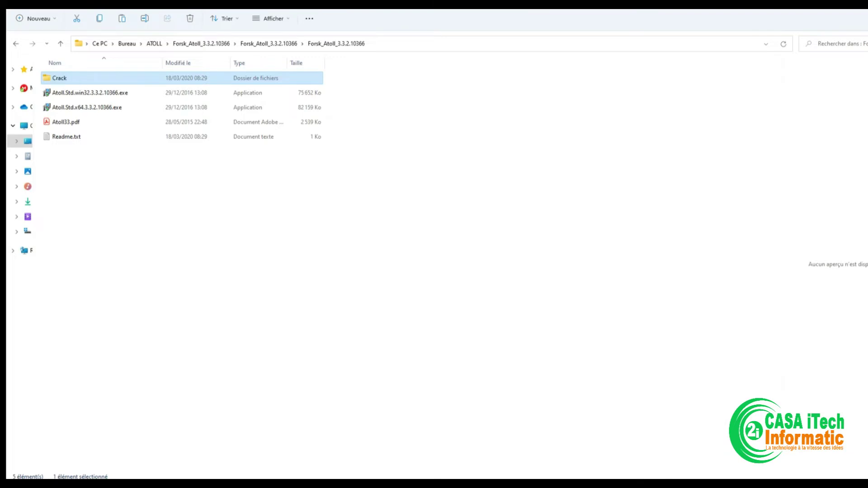
key(Return)
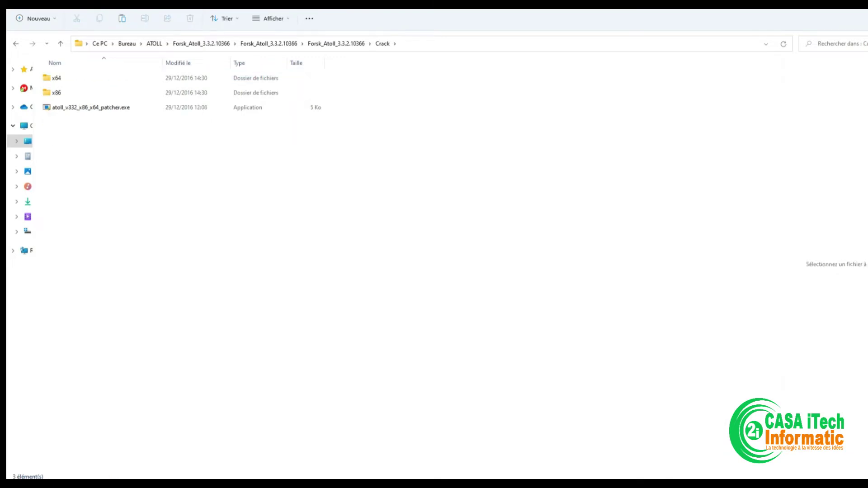
click(90, 107)
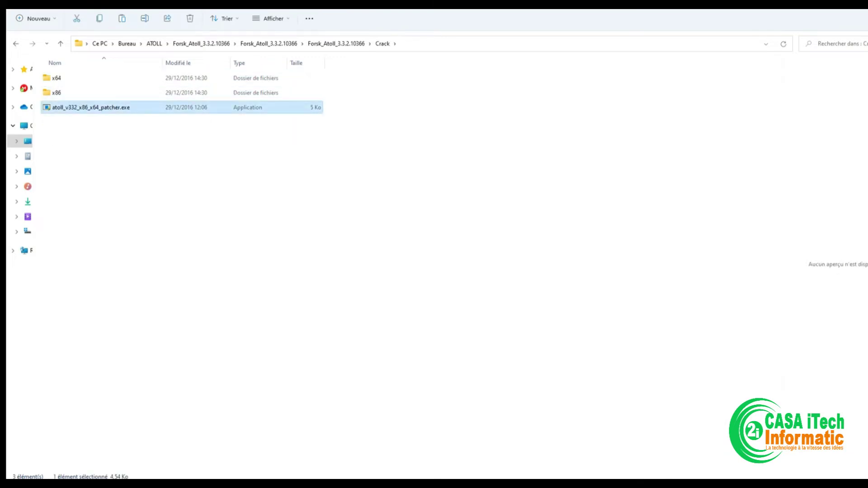
key(Tab)
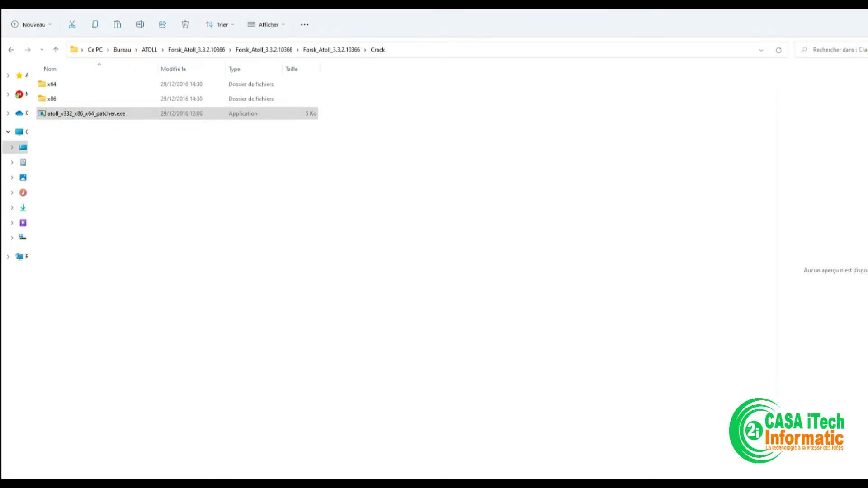
Step: Find Atoll via Start search and follow its shortcut's file location to the Forsk\Atoll folder
key(super)
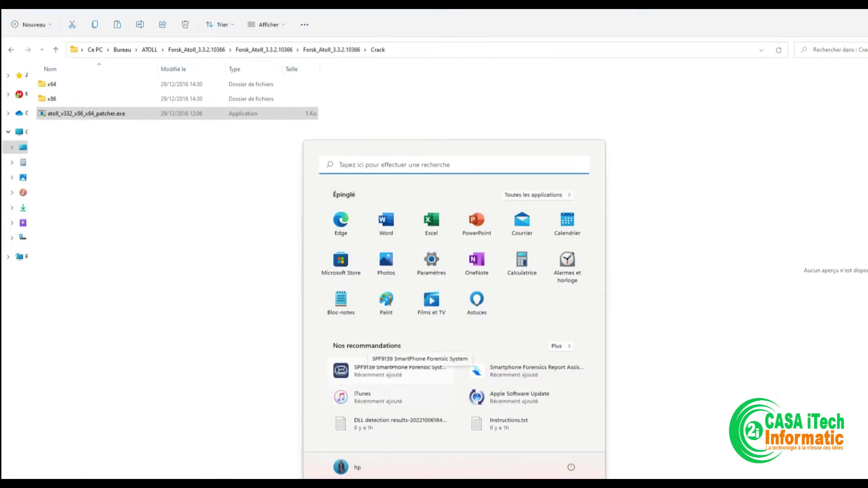
text(ATOll)
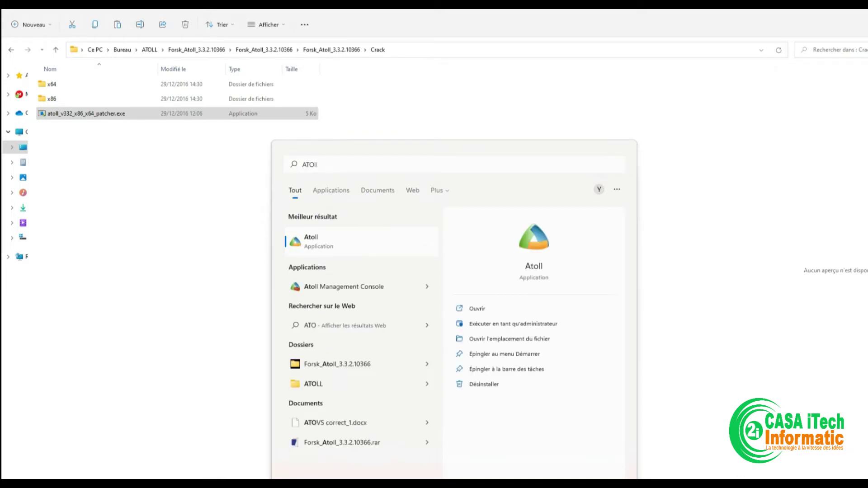
right_click(337, 243)
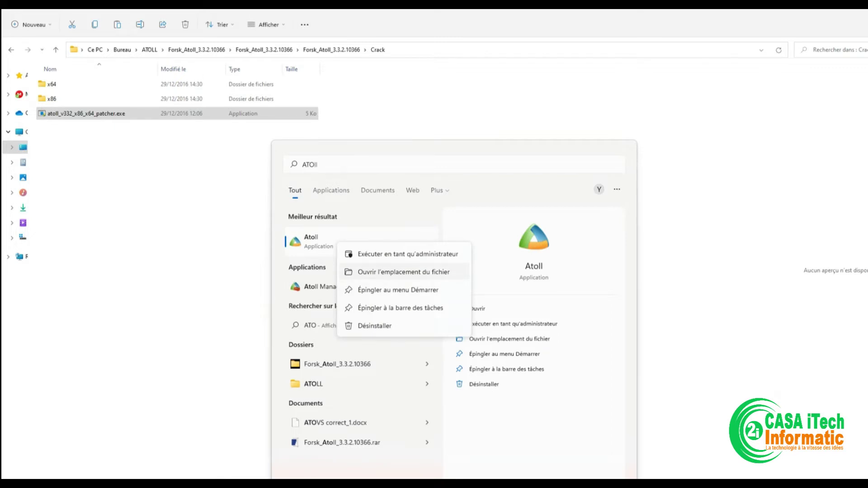
click(398, 272)
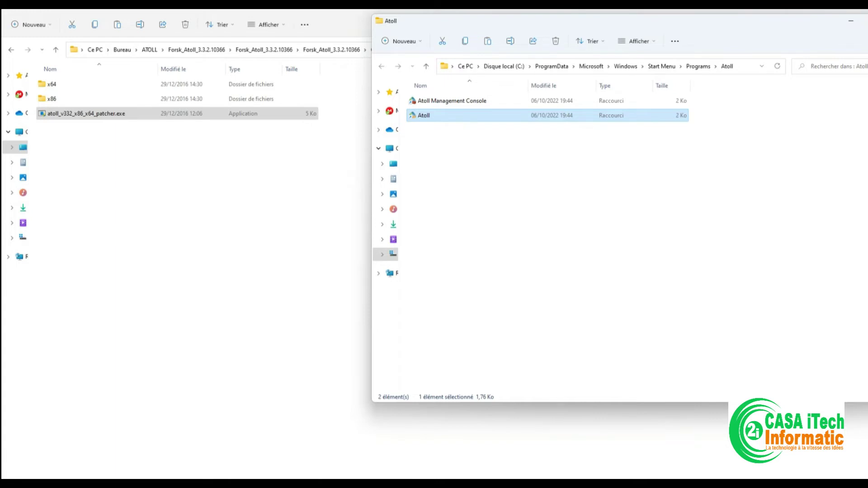
right_click(447, 115)
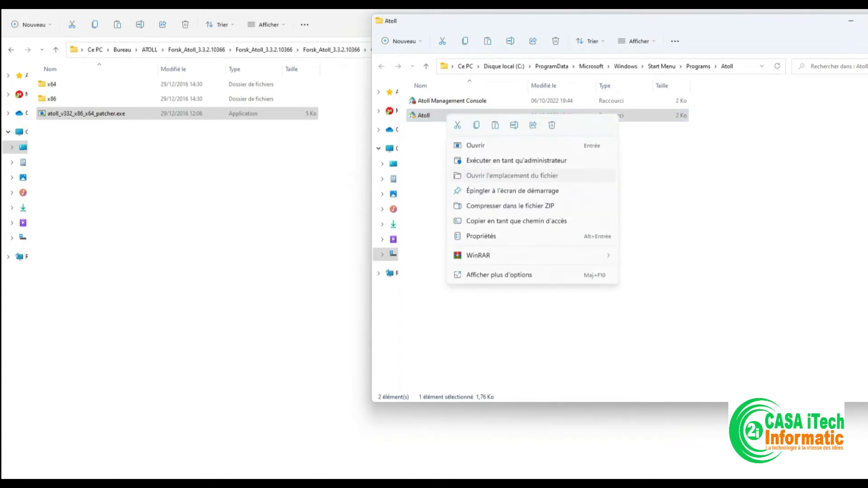
click(512, 175)
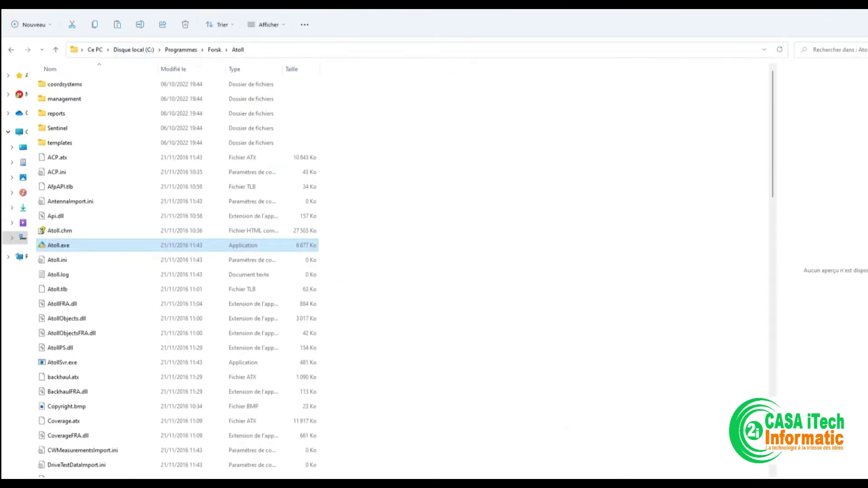
Step: Paste the patcher into the Forsk\Atoll program folder, approving with administrator rights
key(Escape)
key(shift+F10)
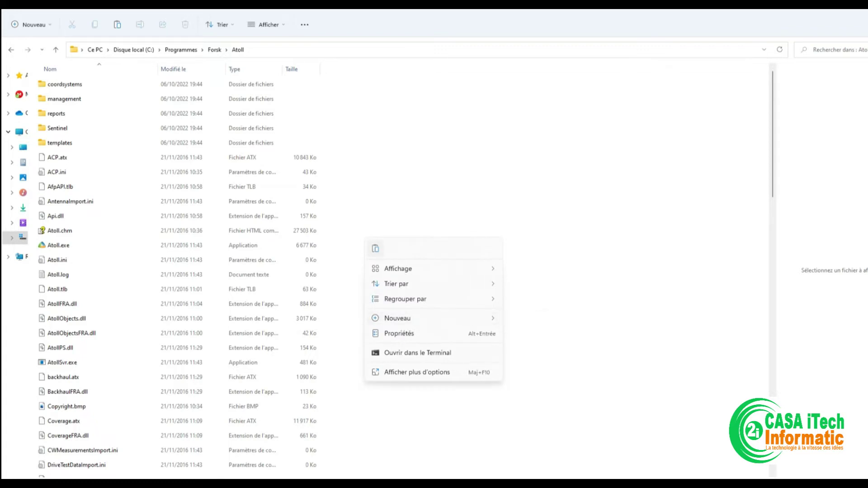
key(ctrl+v)
key(Return)
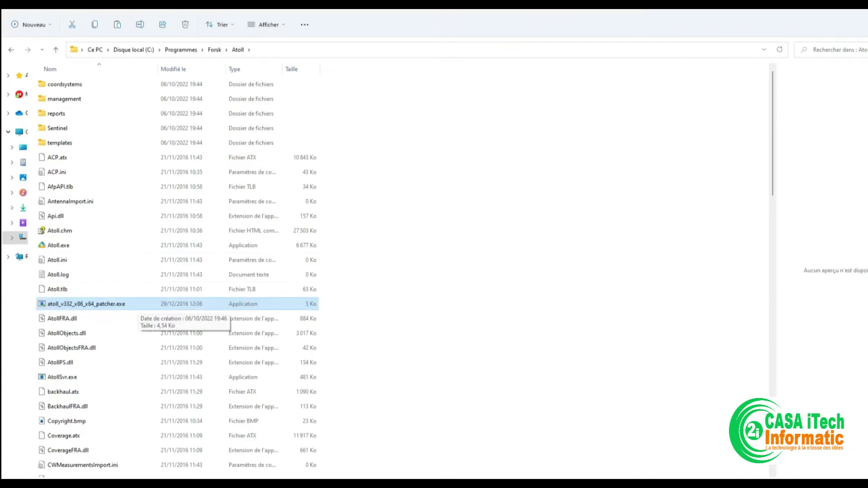
Step: Run the patcher as administrator to patch Atoll.exe, then return to the Crack window
right_click(131, 307)
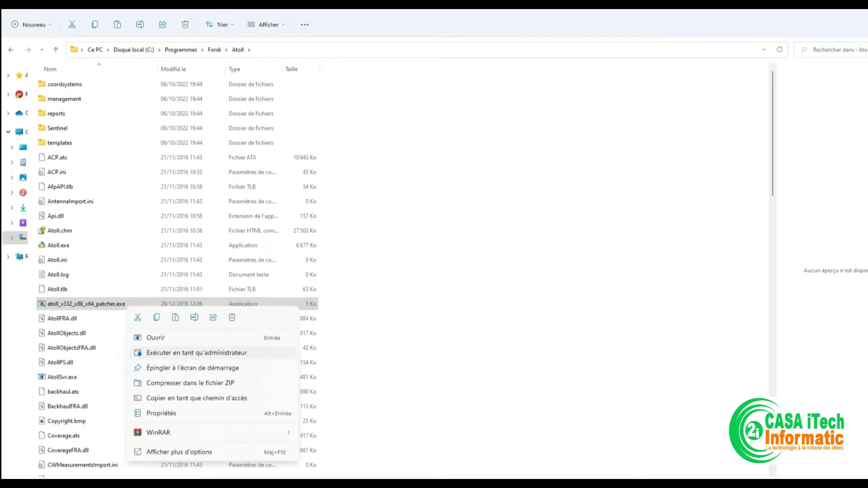
click(196, 353)
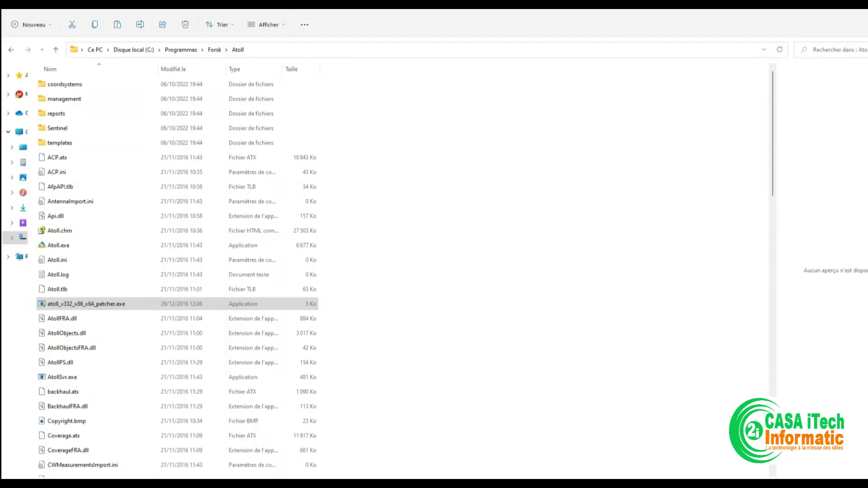
key(Return)
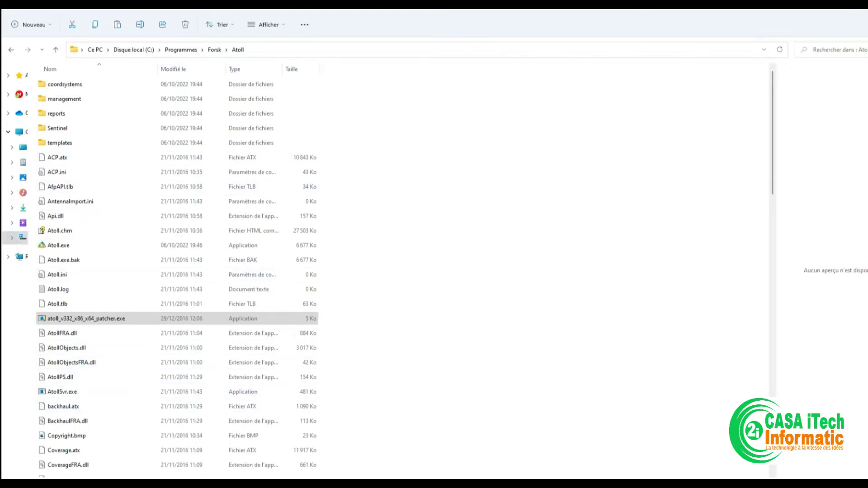
click(118, 441)
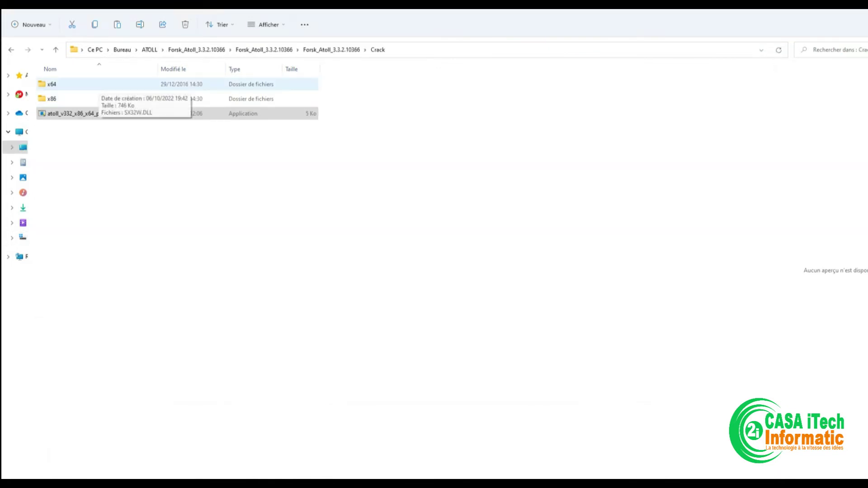
Step: Open the Crack\x64 folder and copy SX32W.DLL
click(52, 84)
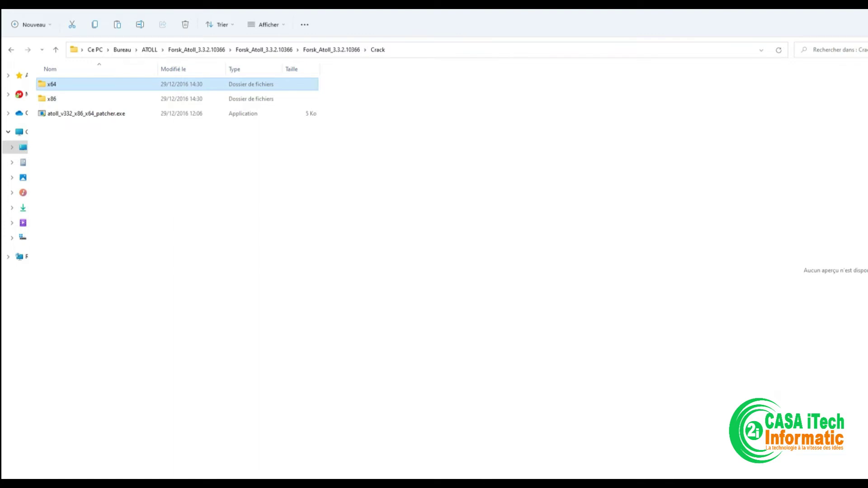
key(Return)
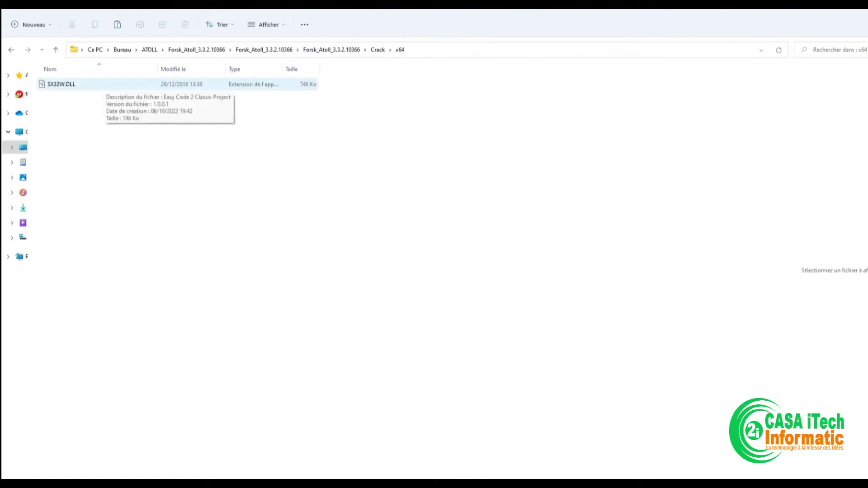
click(378, 49)
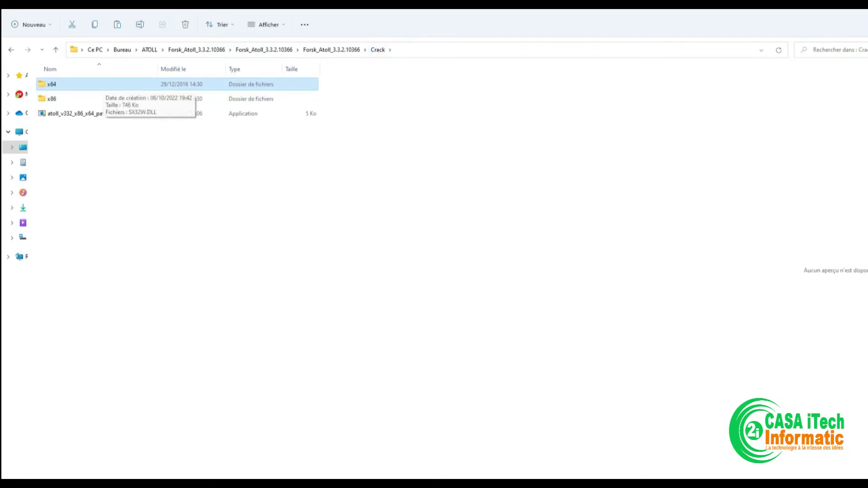
key(Return)
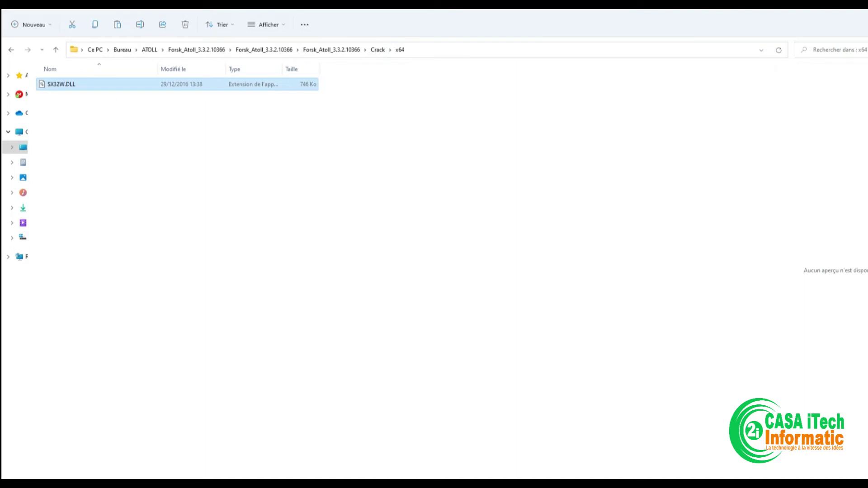
key(Tab)
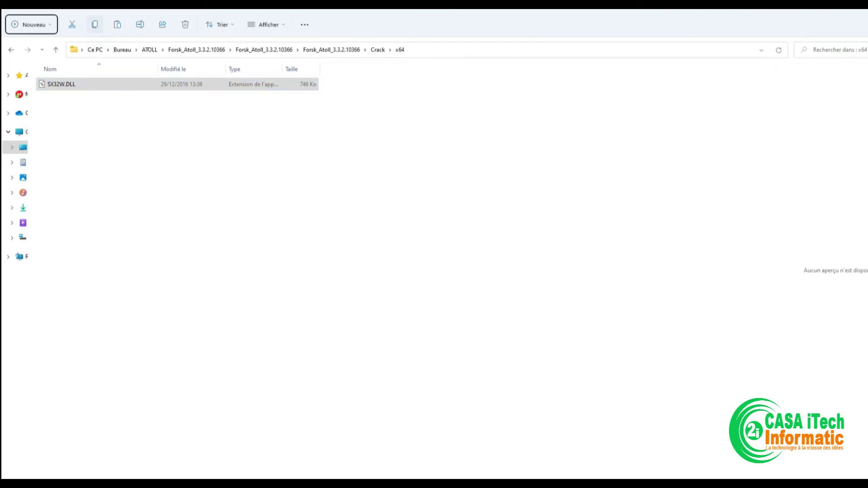
Step: Reach the Forsk\Atoll program folder through the Atoll Start search result's file location
key(super)
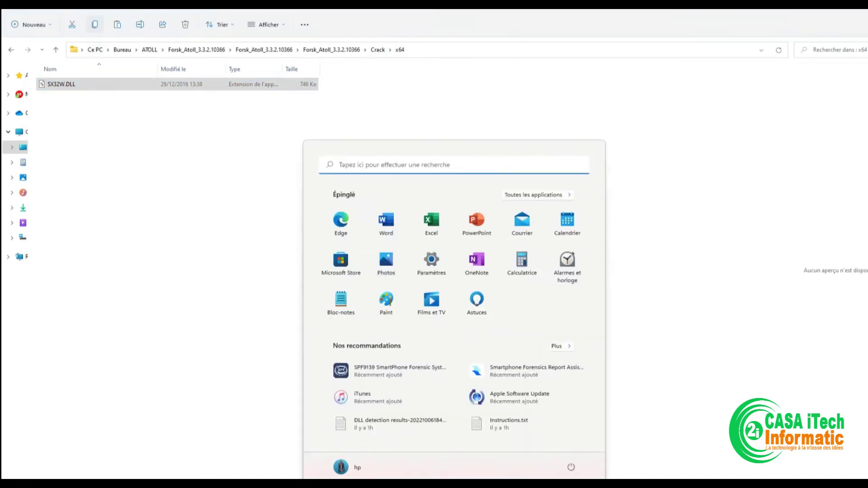
text(ATOLL)
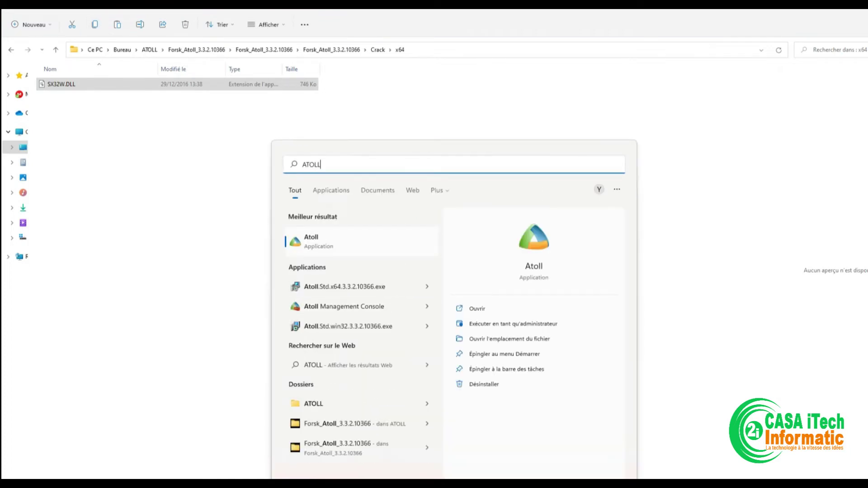
right_click(322, 244)
click(371, 271)
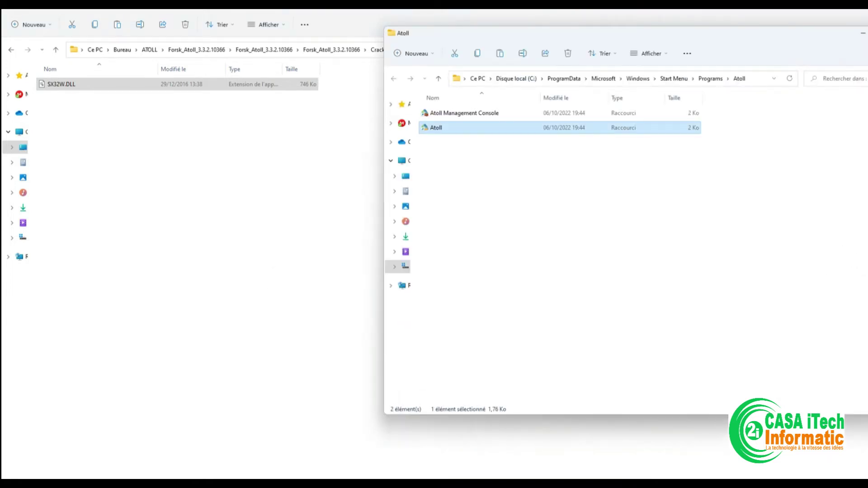
right_click(450, 132)
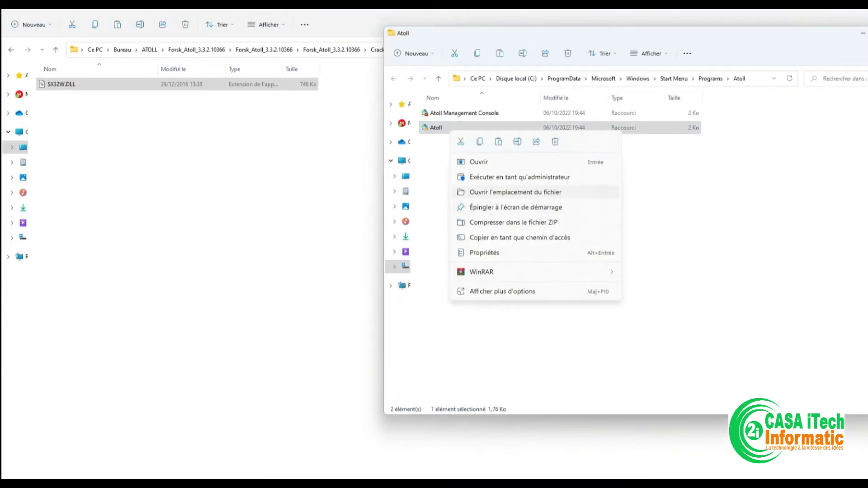
click(516, 193)
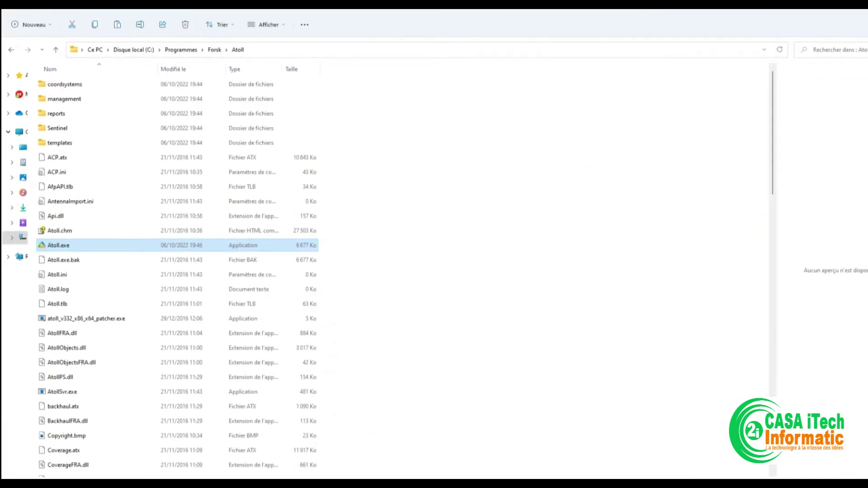
Step: Paste SX32W.DLL there, replacing the existing file with administrator approval
click(473, 195)
right_click(473, 195)
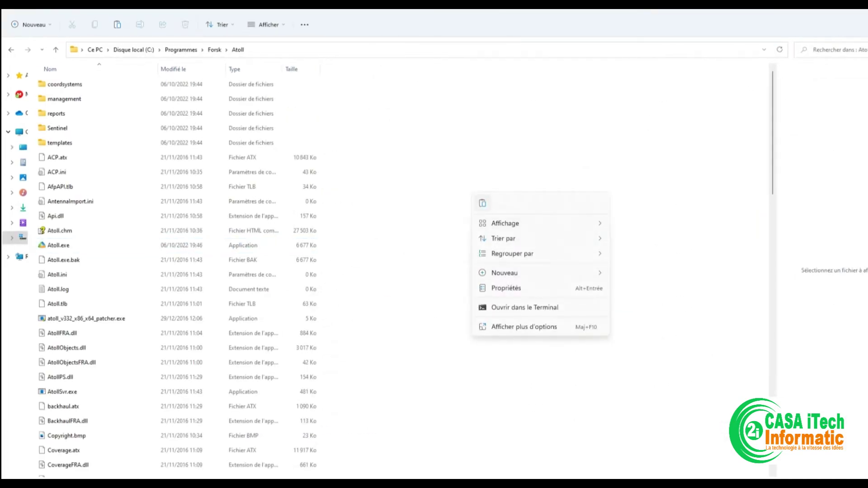
click(483, 203)
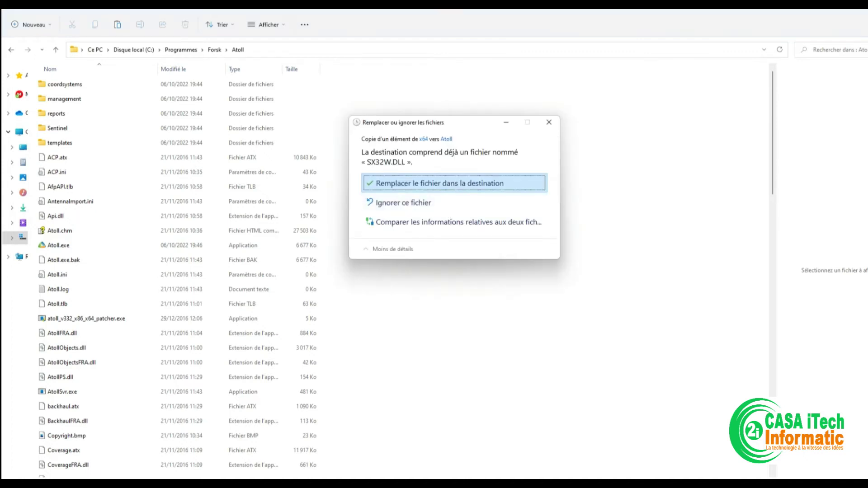
click(455, 183)
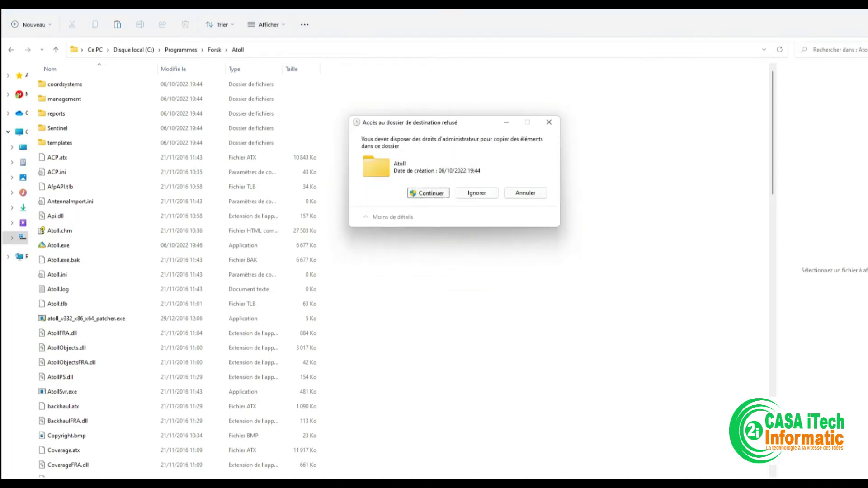
click(429, 193)
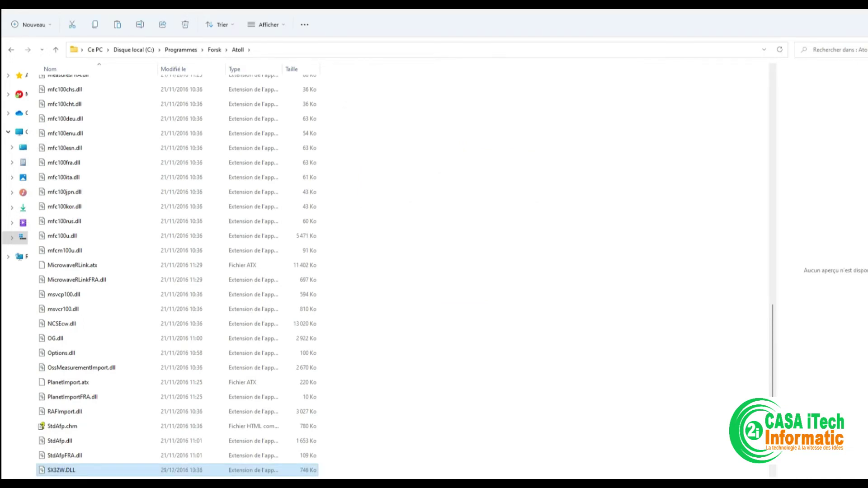
Step: Launch Atoll by searching ATOLL in the Start menu
key(super)
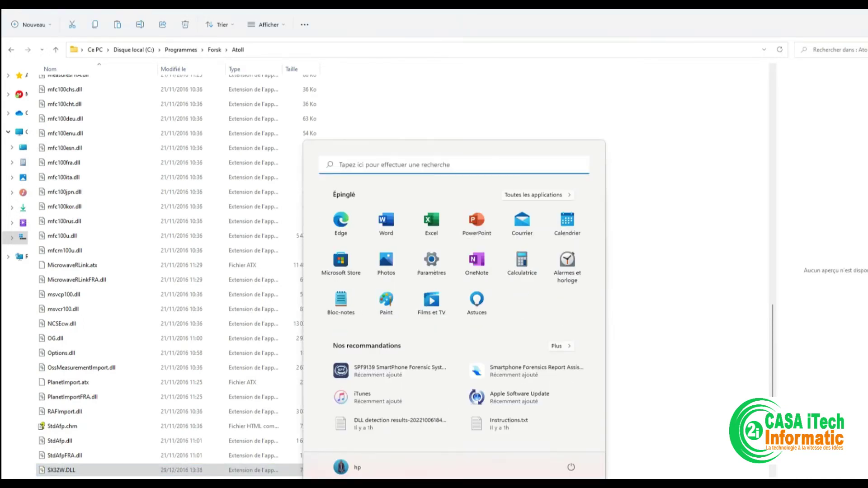
text(ATOLL)
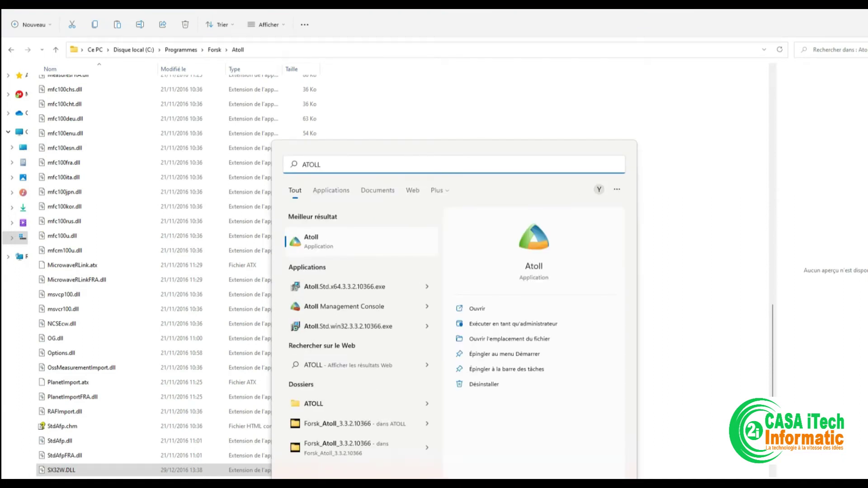
key(Return)
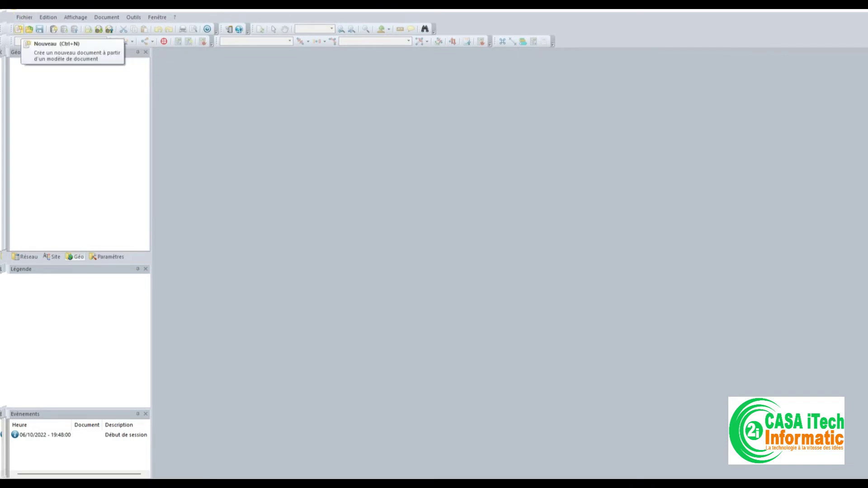
Step: Create Document1 from the LTE project template
click(18, 29)
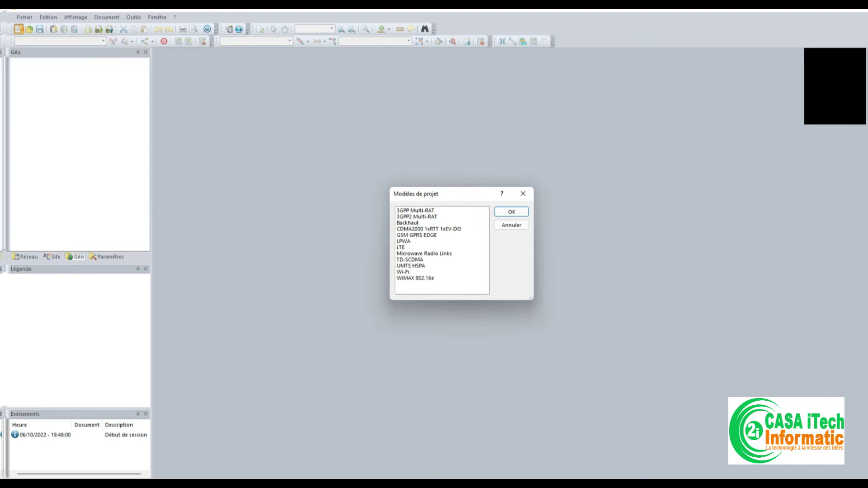
click(400, 248)
key(Return)
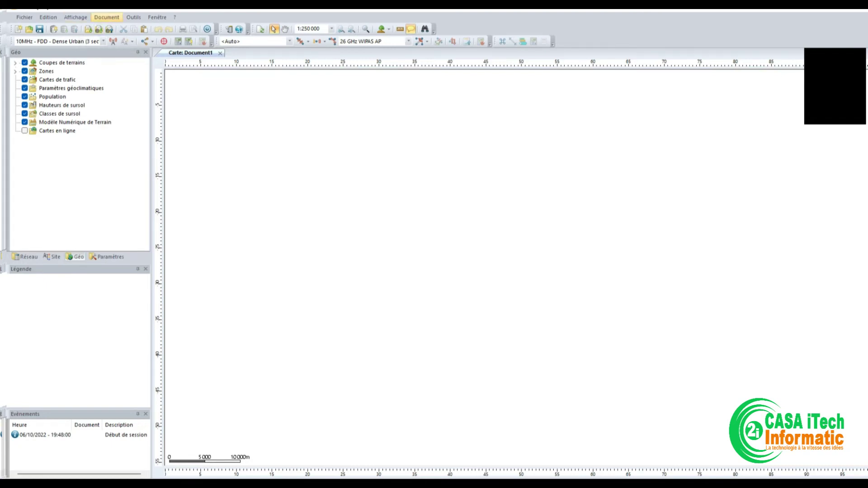
Step: Open the document properties and the coordinate-system chooser for the projection
click(106, 17)
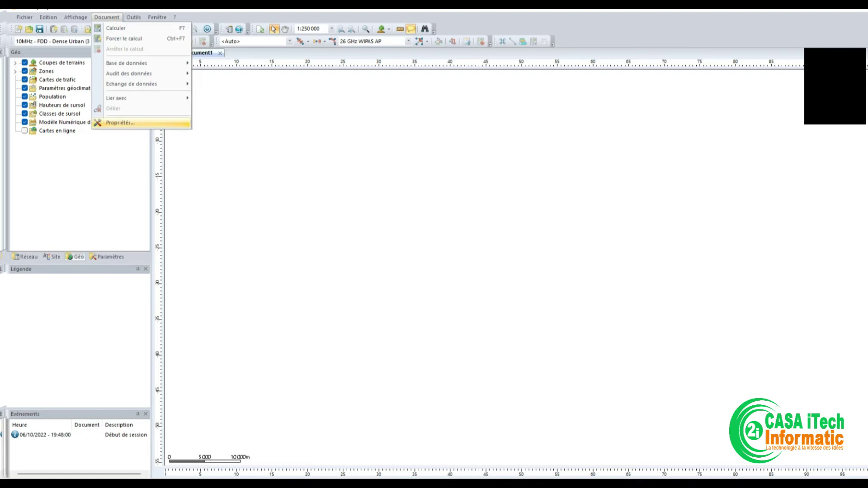
key(Return)
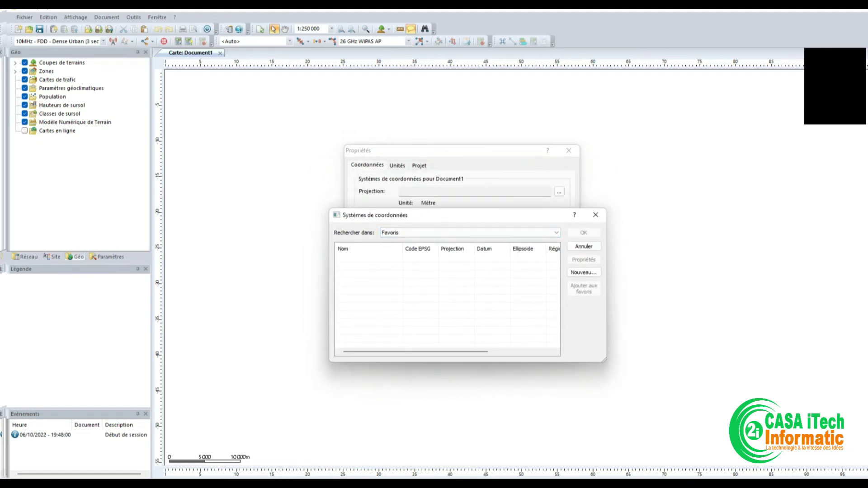
click(596, 214)
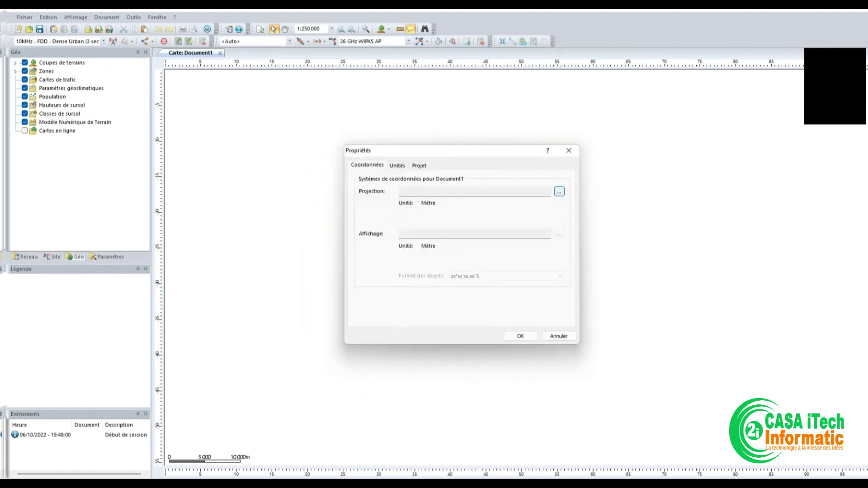
key(Return)
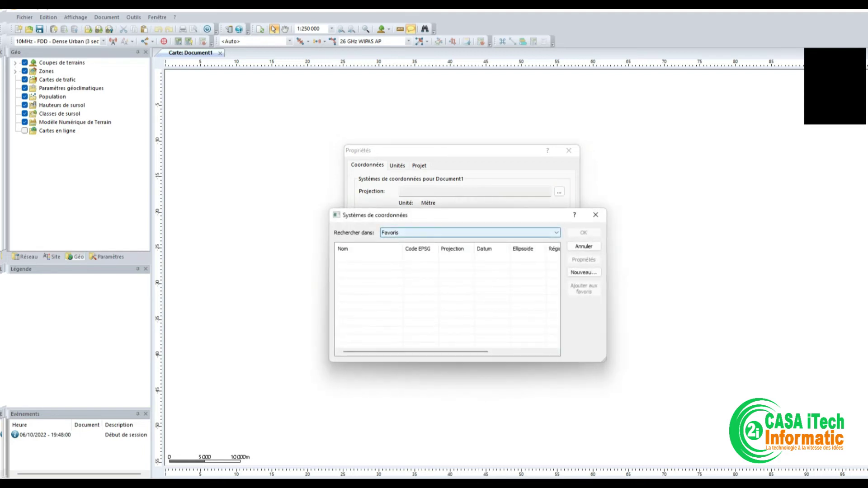
Step: Set the chooser's region list to Africa to show African coordinate systems
key(alt+Down)
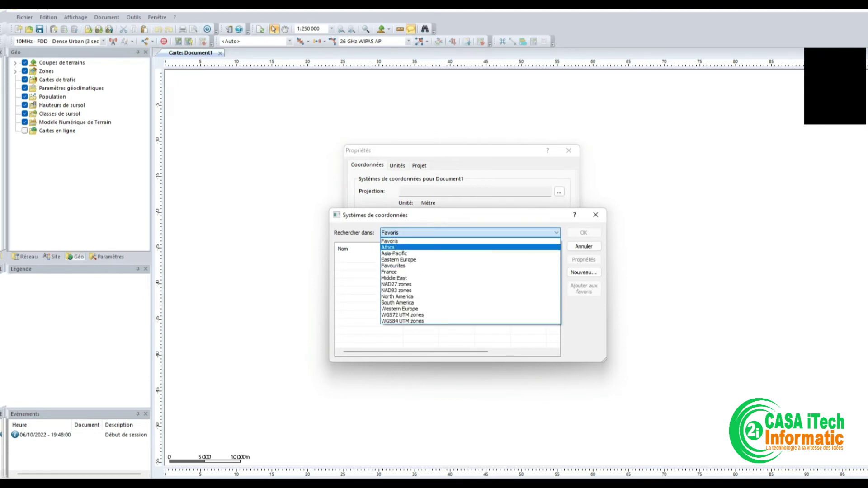
key(Up)
key(Down)
key(Return)
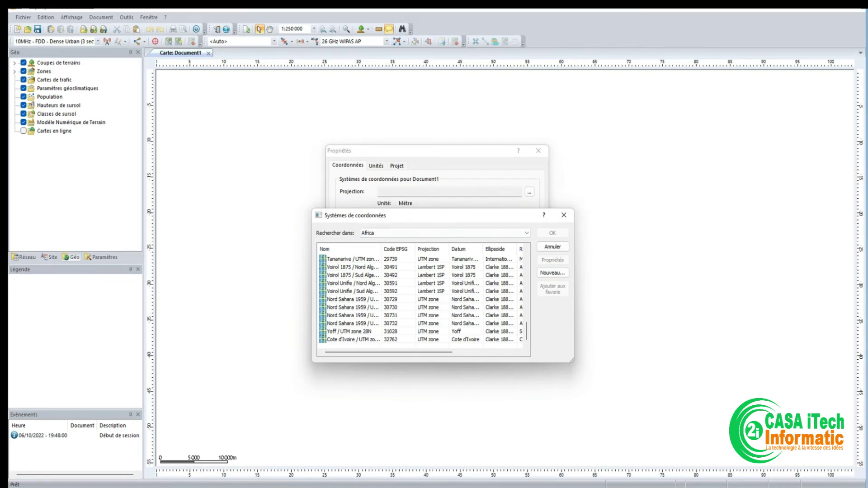
Step: Choose Yoff / UTM zone 28N as projection and WGS 84 from WGS84 UTM zones for display
click(351, 332)
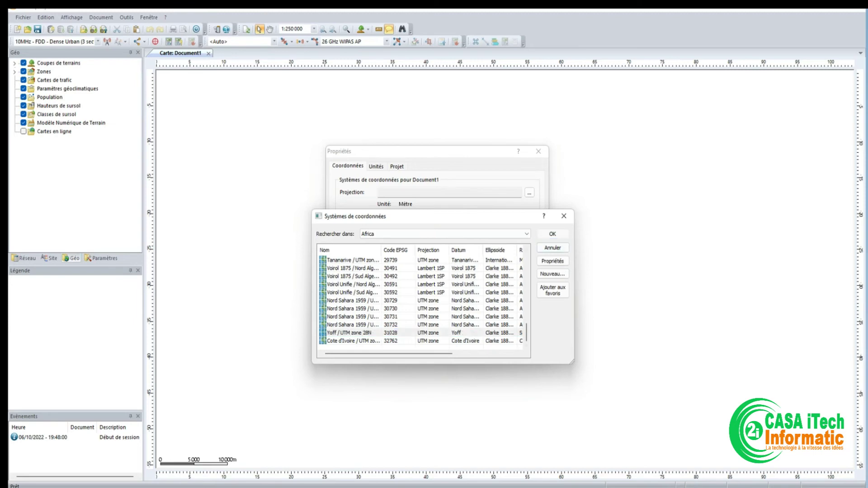
key(Return)
key(Return)
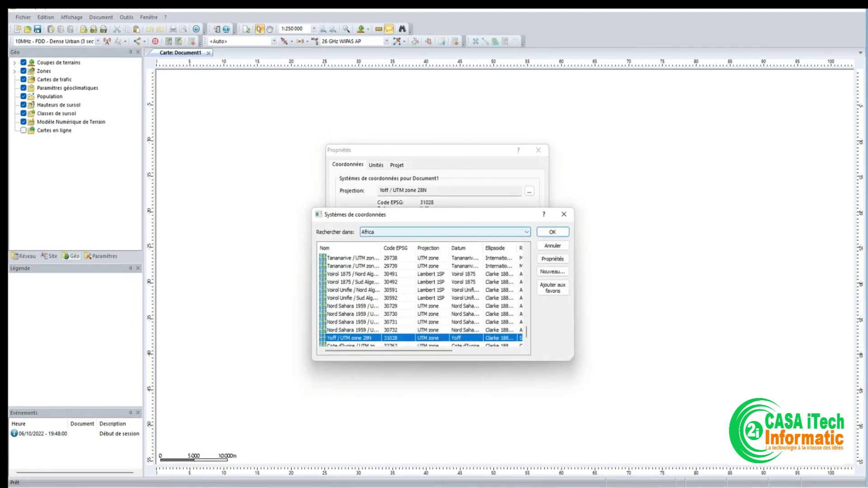
key(alt+Down)
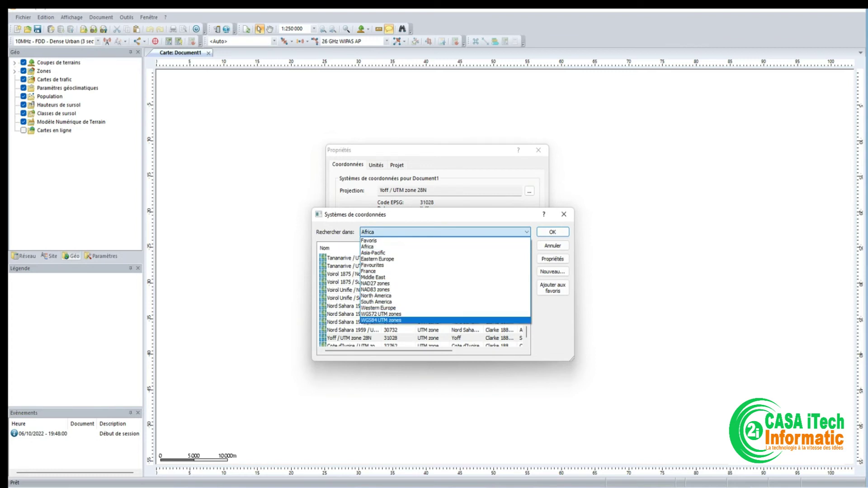
key(Return)
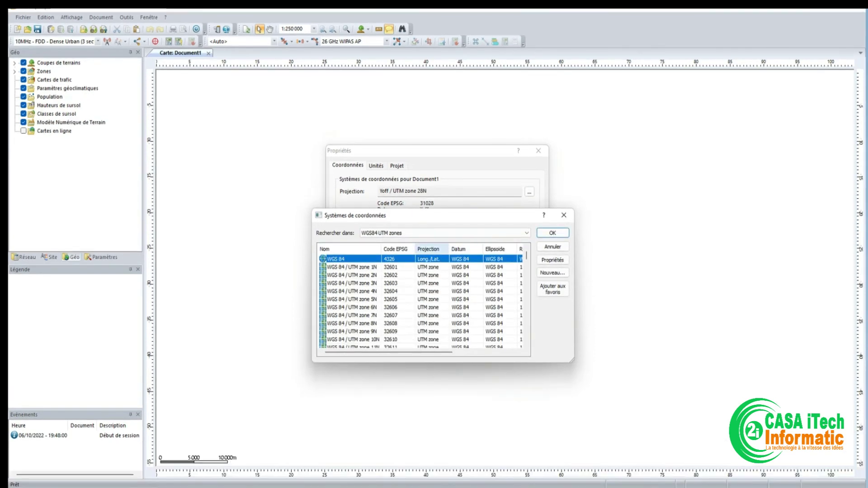
key(Return)
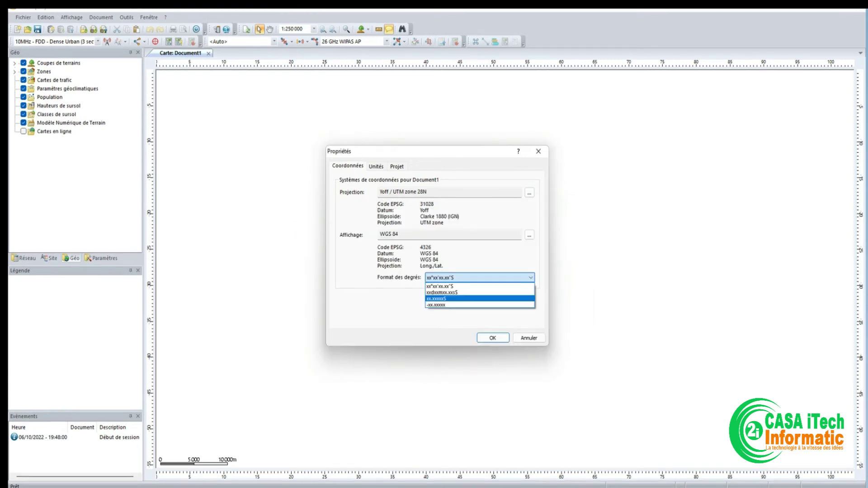
Step: Confirm the Propriétés settings so the map coordinates display in degrees and minutes
key(Escape)
key(Return)
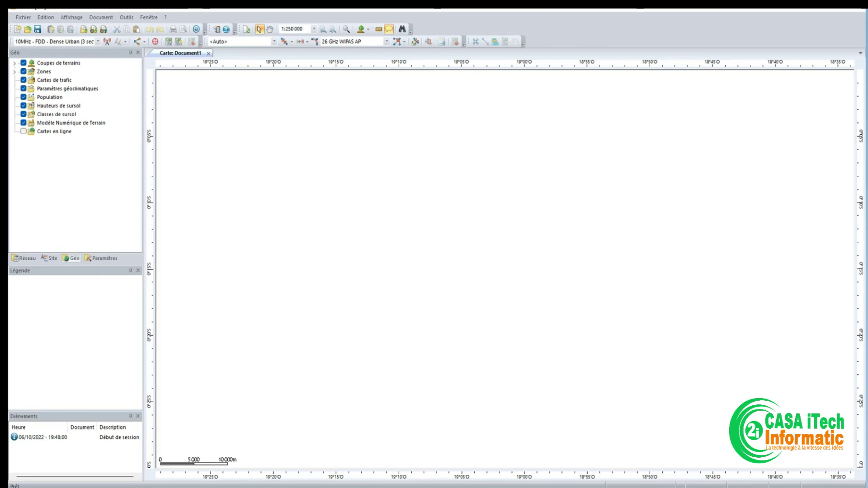
Step: Add a new online map from a predefined server under Cartes en ligne and enable the layer
right_click(53, 131)
key(Escape)
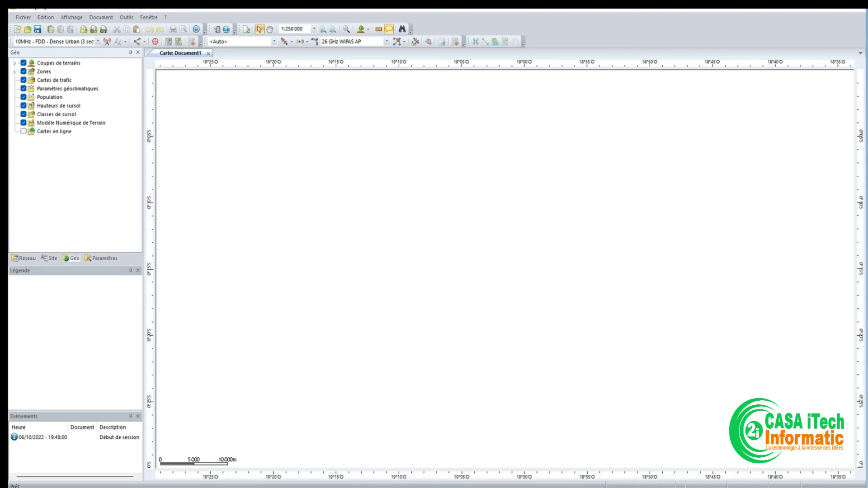
right_click(53, 131)
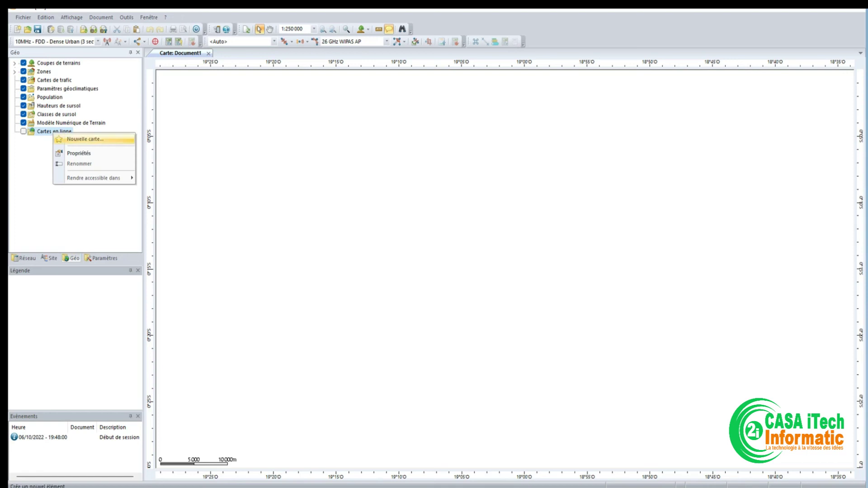
key(Return)
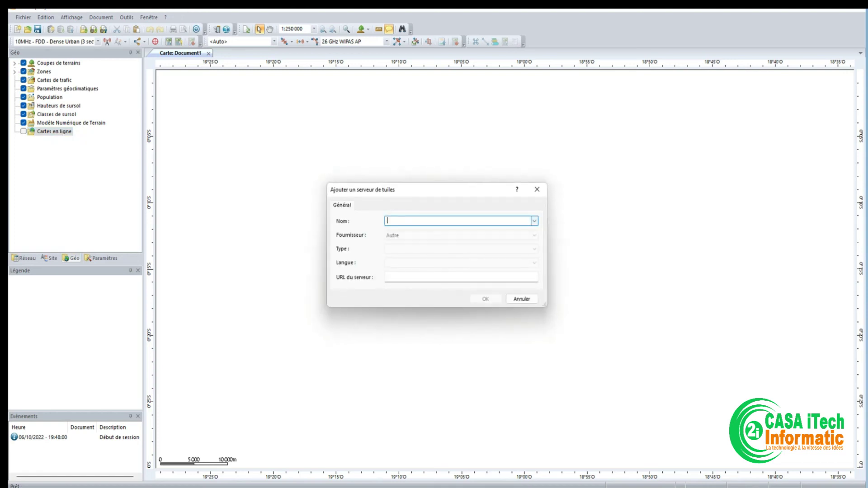
click(535, 221)
click(452, 226)
click(485, 299)
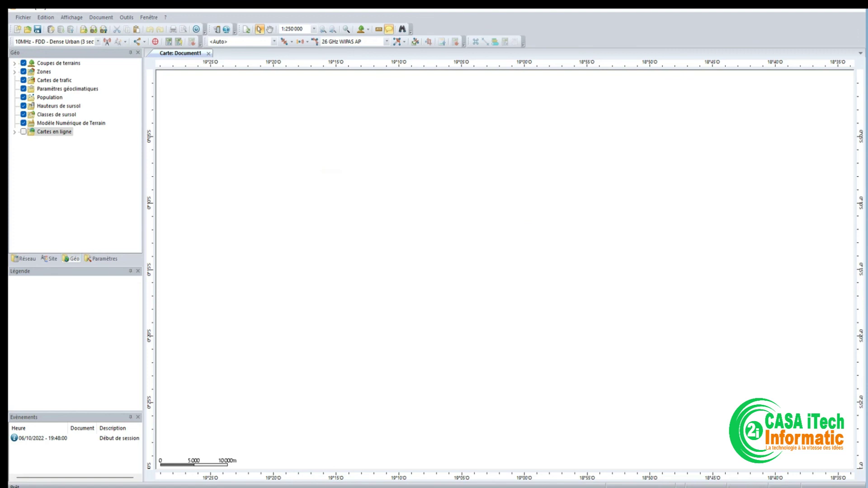
key(space)
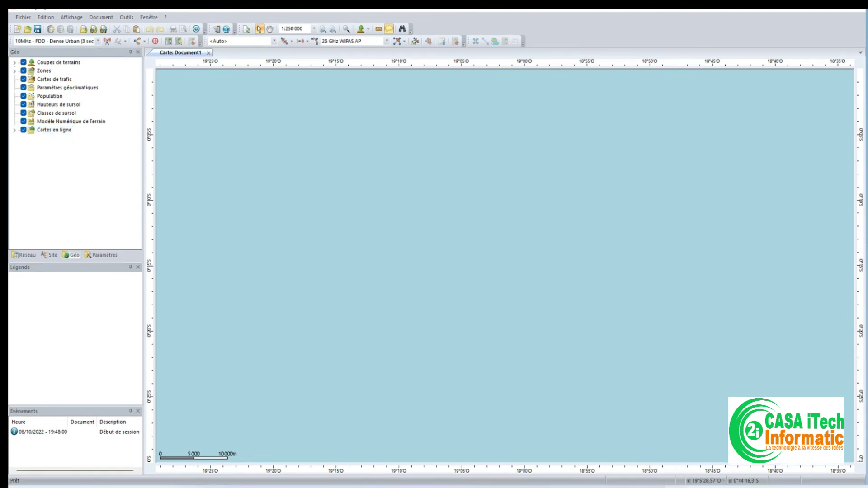
scroll(462, 255, down, 5)
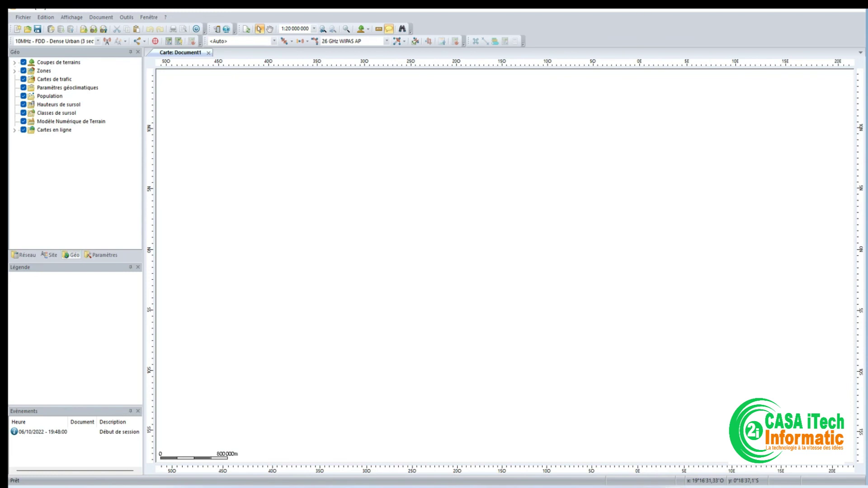